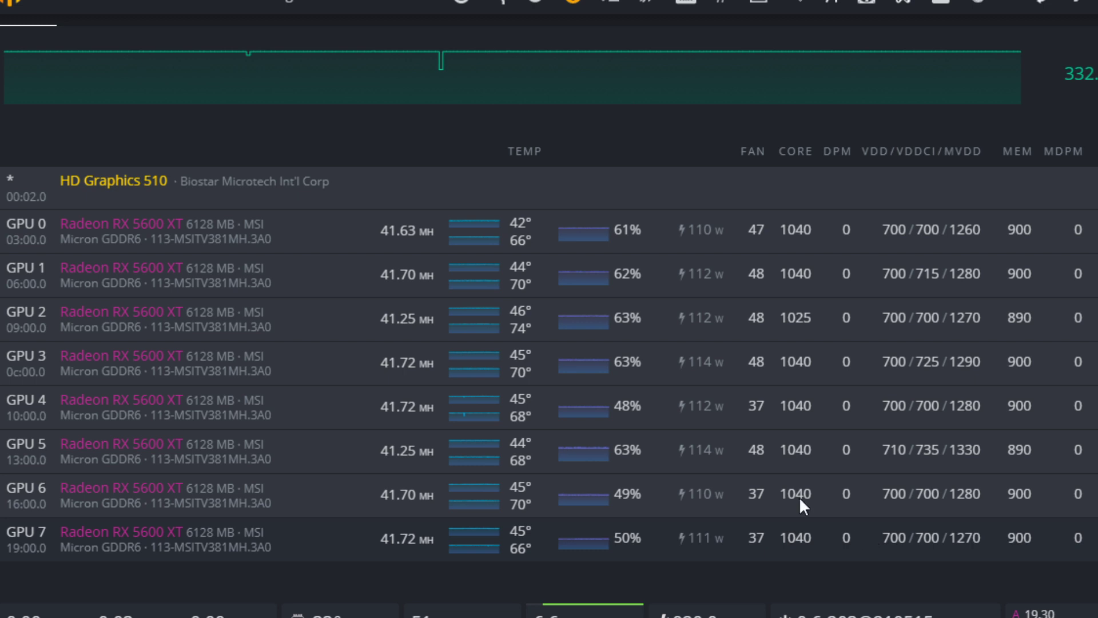
Check GPU 4's memory details and GPU 6's memory voltages (700 controller, 1280 memory), leaving them unchanged.
{"action": "left_click_drag", "start_coordinate": [267, 405], "coordinate": [146, 401]}
{"action": "left_click", "coordinate": [150, 400]}
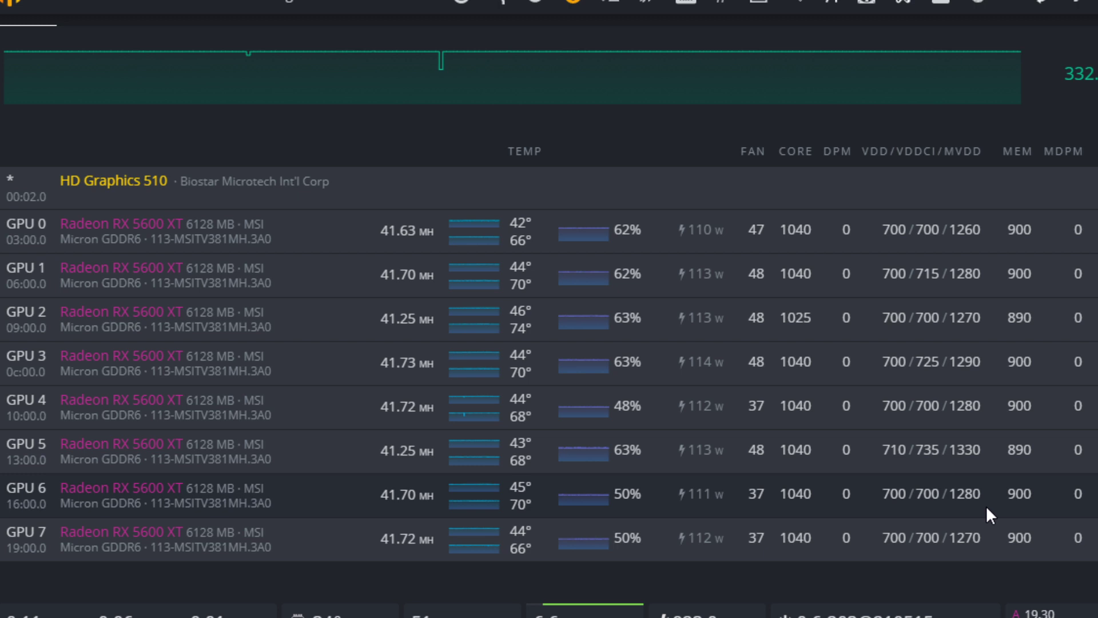
{"action": "double_click", "coordinate": [963, 496]}
{"action": "key", "text": "Escape"}
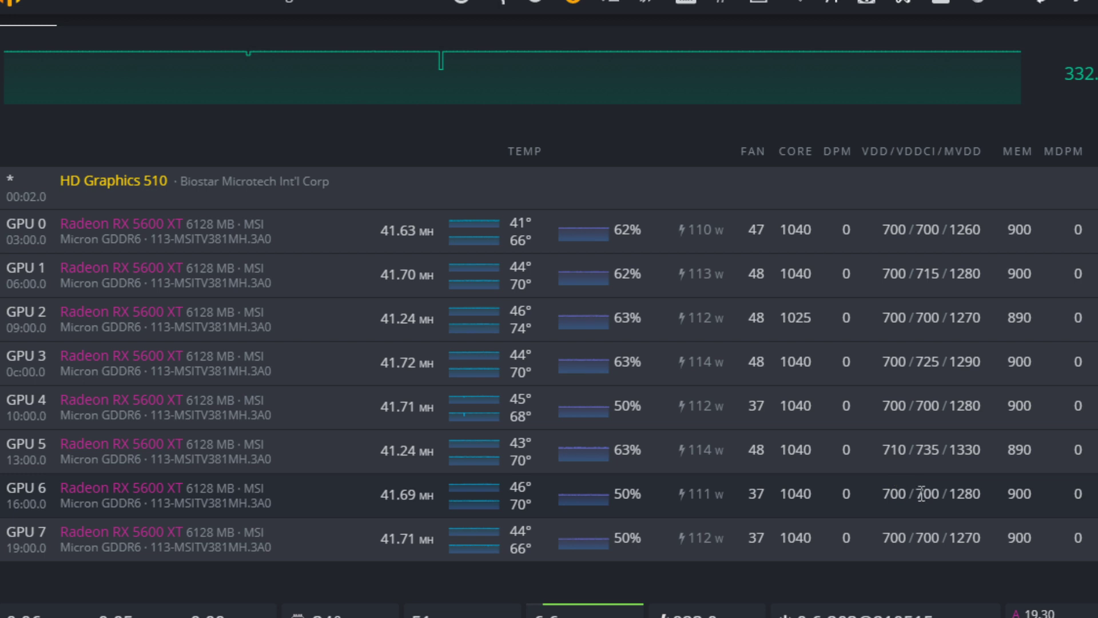
{"action": "double_click", "coordinate": [921, 494]}
{"action": "left_click", "coordinate": [934, 493]}
{"action": "double_click", "coordinate": [963, 495]}
{"action": "left_click", "coordinate": [963, 498]}
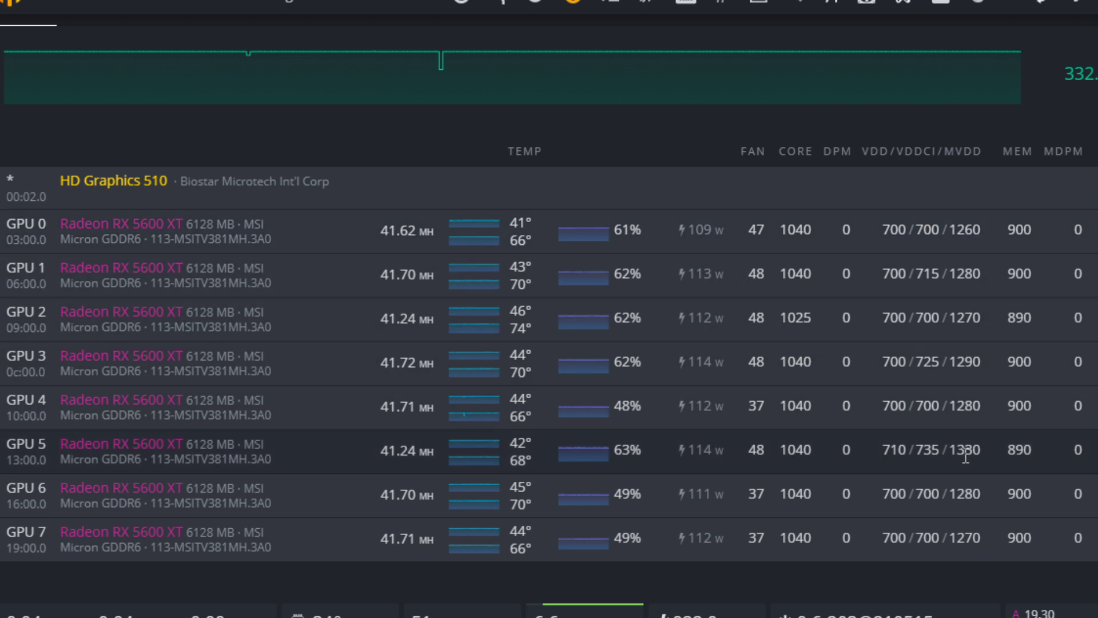
Enter 1330 in the overclock form, review the Default Config fields, then close without saving.
{"action": "type", "text": "1330 1280 1270"}
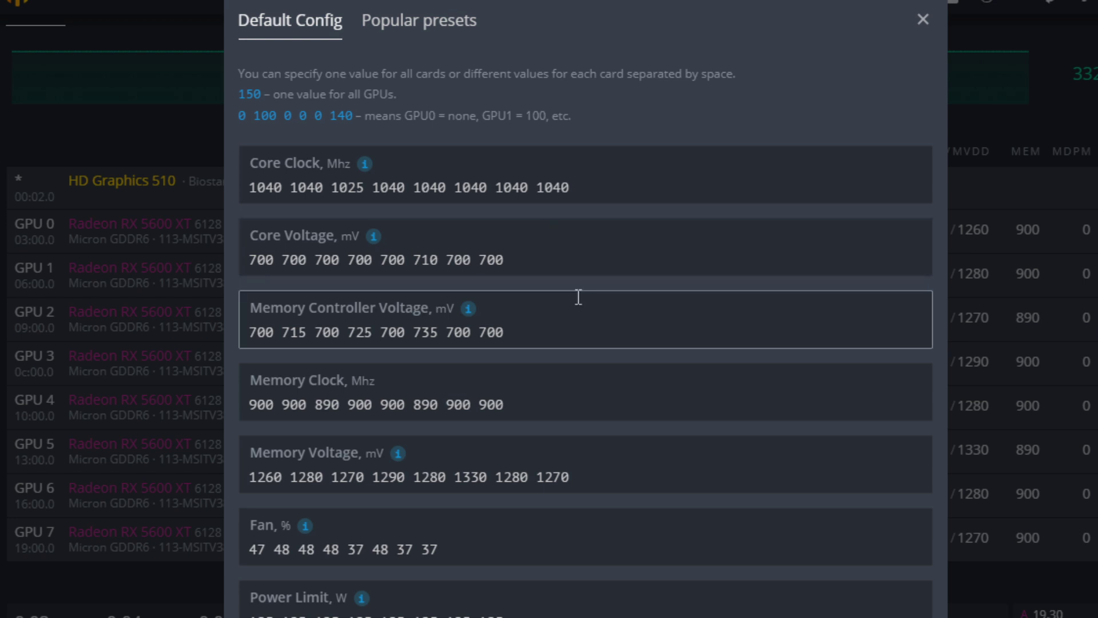
{"action": "scroll", "coordinate": [578, 297], "scroll_direction": "down", "scroll_amount": 3}
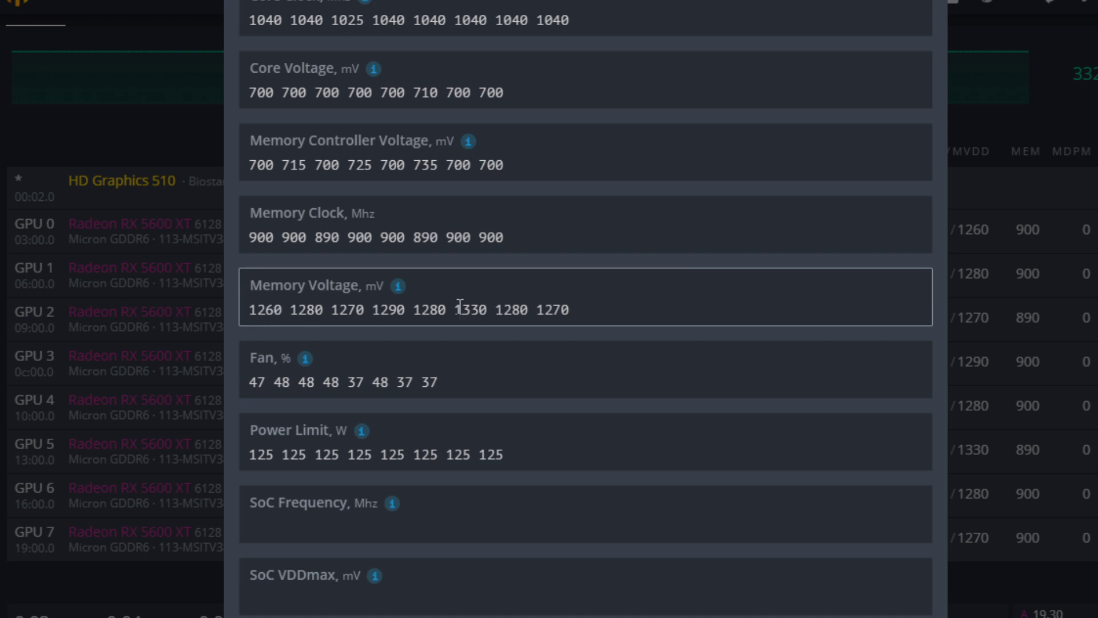
{"action": "scroll", "coordinate": [586, 310], "scroll_direction": "down", "scroll_amount": 2}
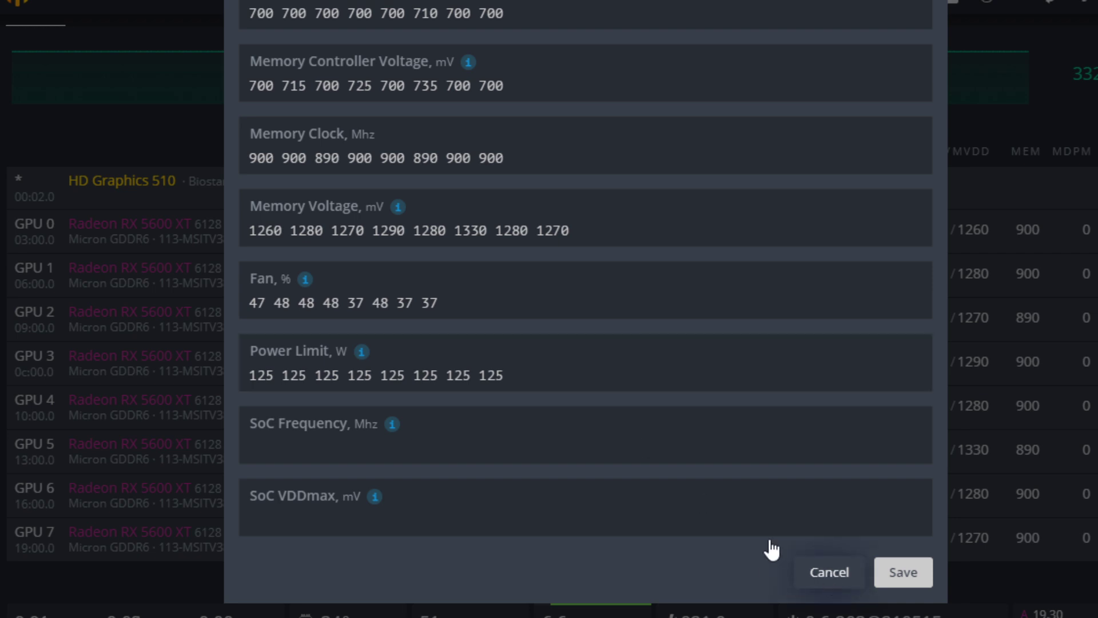
{"action": "left_click", "coordinate": [830, 574]}
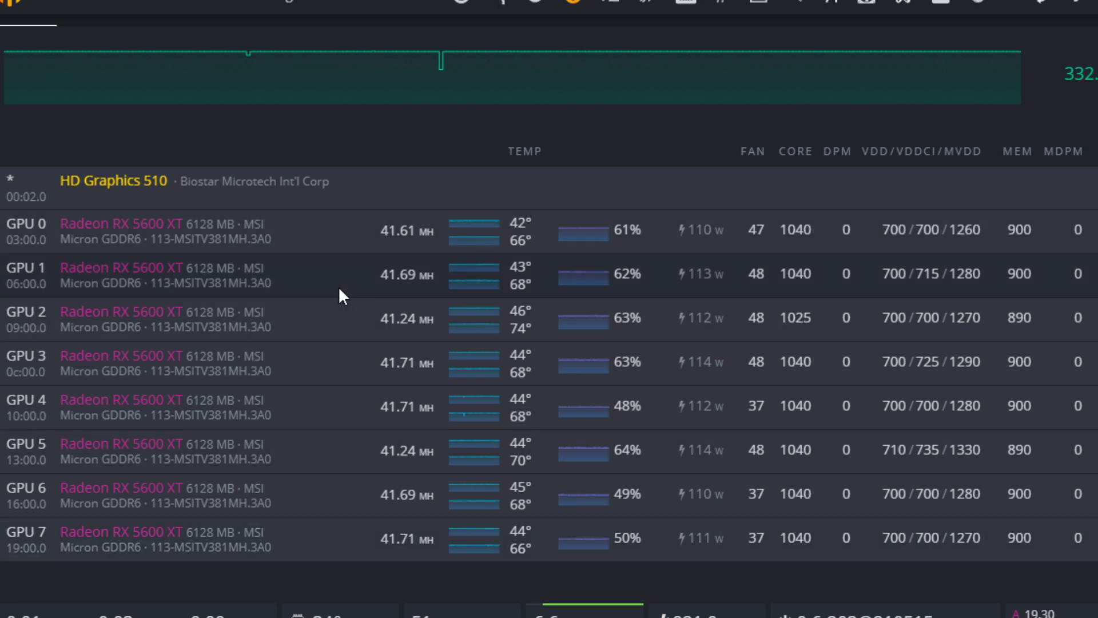
Show minerstat's RX 5600 XT profitability list with ETH at 41 MH/s, 125 W, 2.89 USD/day.
{"action": "scroll", "coordinate": [342, 296], "scroll_direction": "down", "scroll_amount": 1}
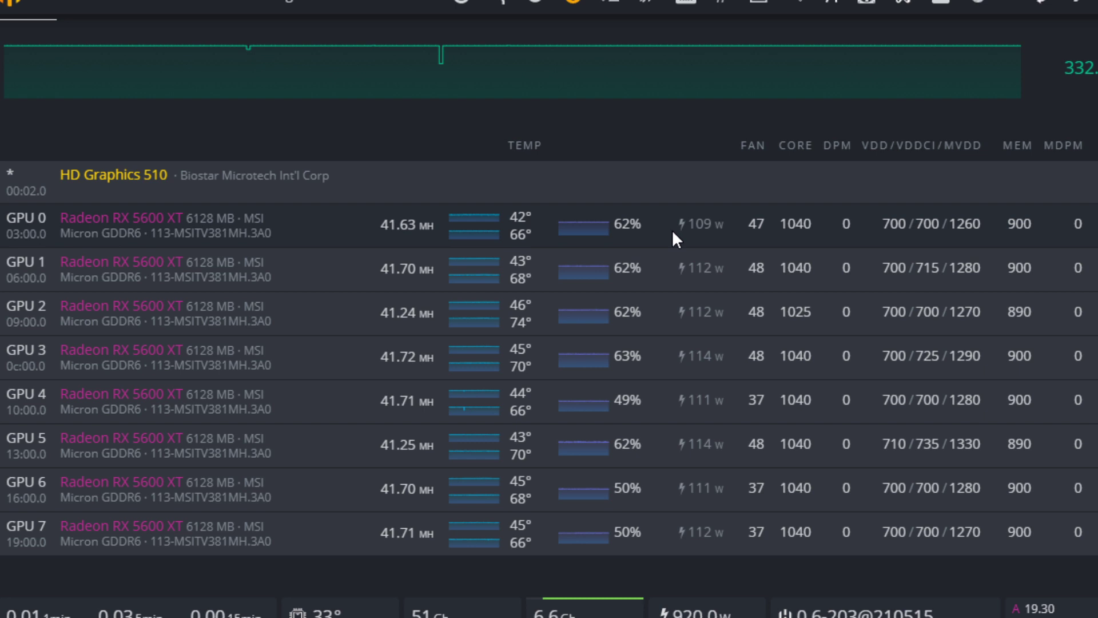
{"action": "mouse_move", "coordinate": [539, 366]}
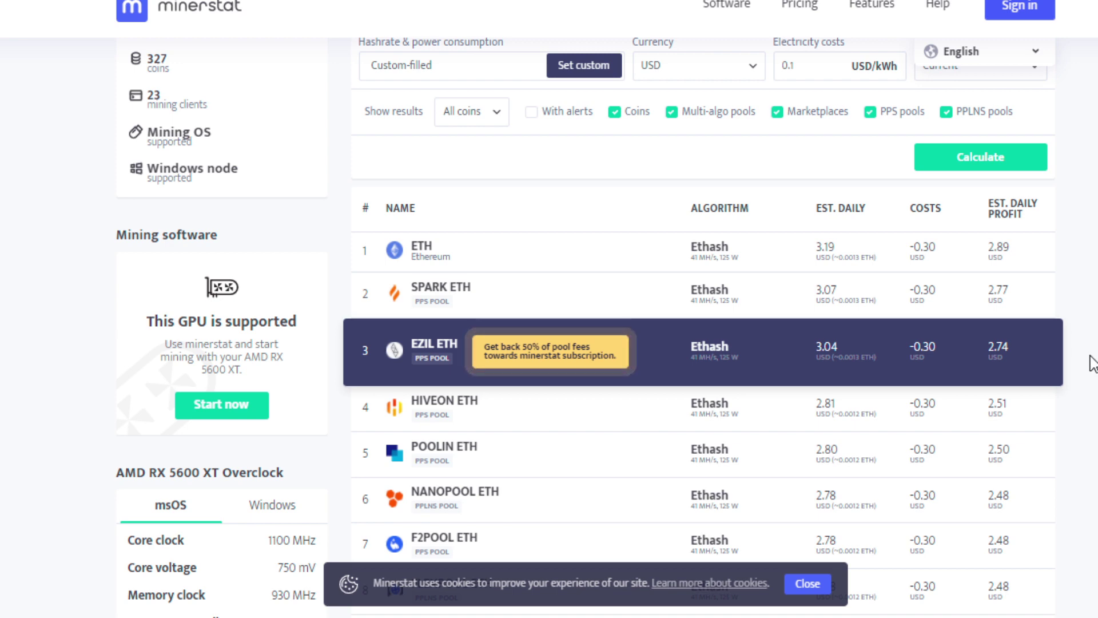
{"action": "scroll", "coordinate": [1092, 363], "scroll_direction": "down", "scroll_amount": 2}
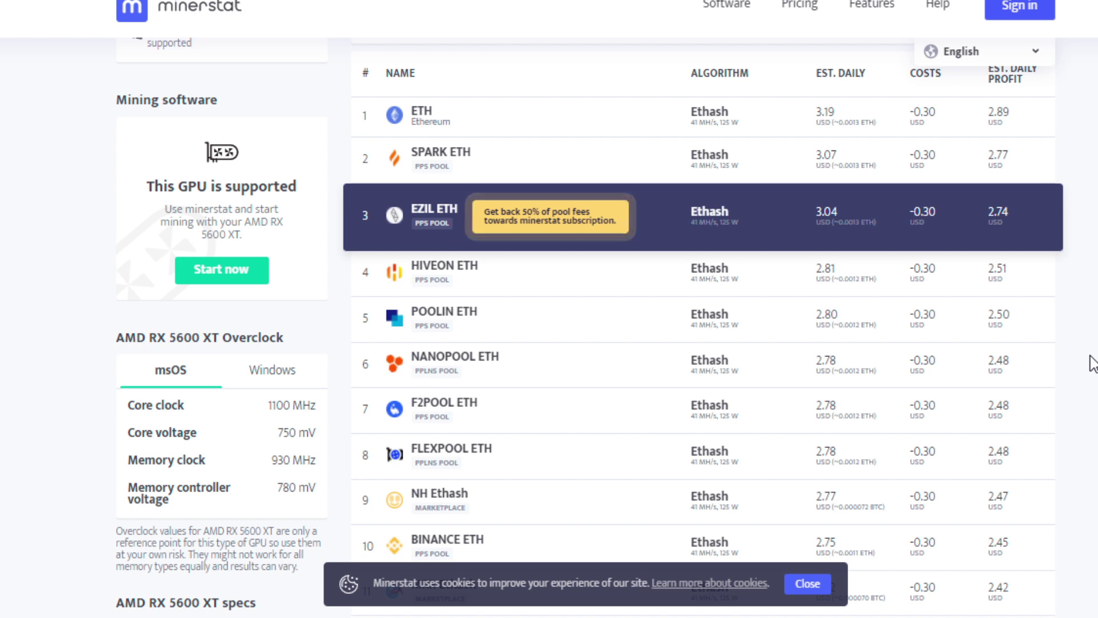
{"action": "scroll", "coordinate": [1093, 363], "scroll_direction": "down", "scroll_amount": 1}
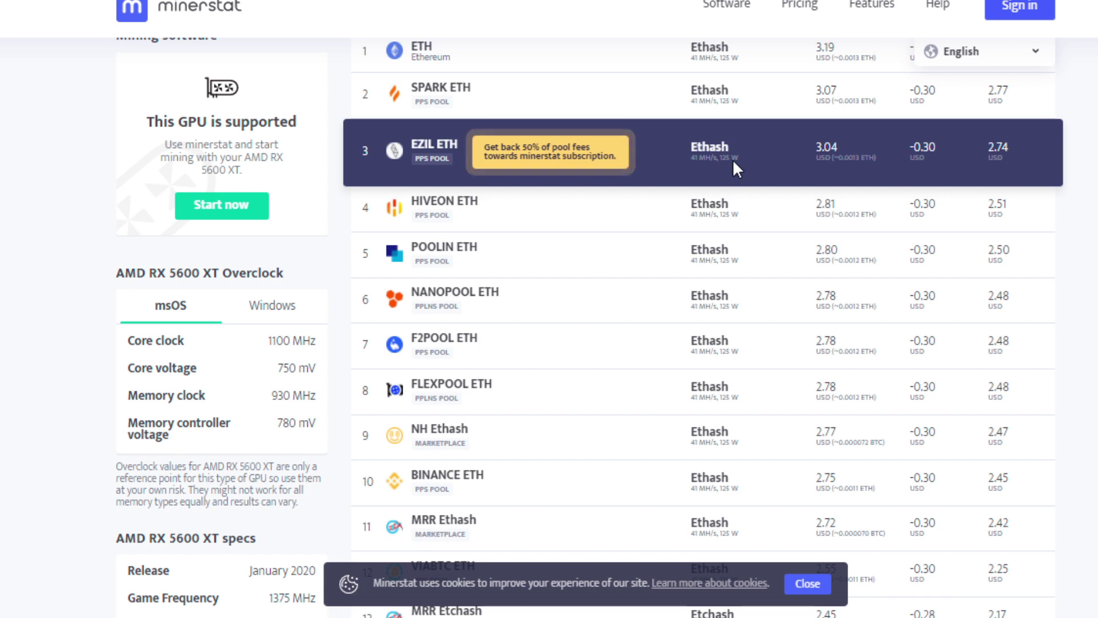
{"action": "scroll", "coordinate": [1069, 269], "scroll_direction": "down", "scroll_amount": 5}
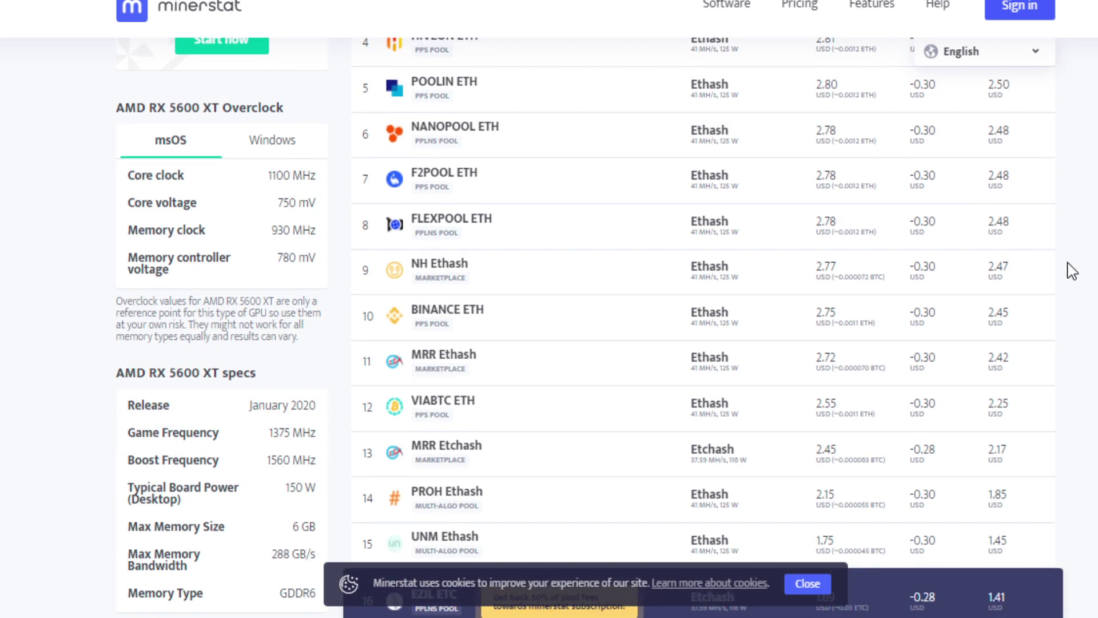
{"action": "scroll", "coordinate": [1071, 268], "scroll_direction": "down", "scroll_amount": 3}
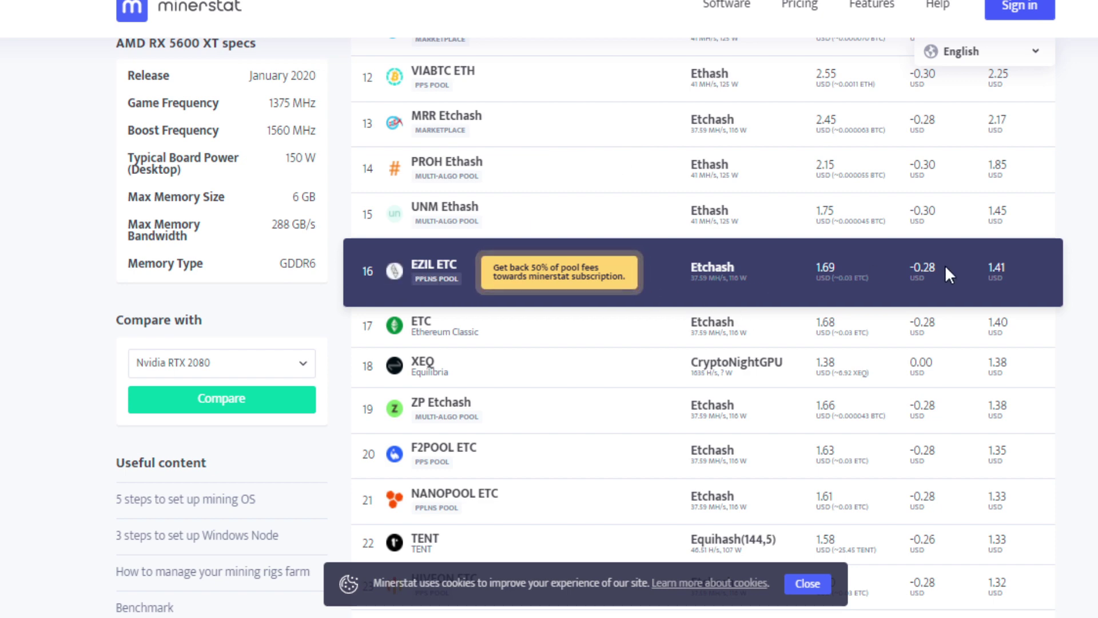
{"action": "scroll", "coordinate": [1018, 246], "scroll_direction": "up", "scroll_amount": 9}
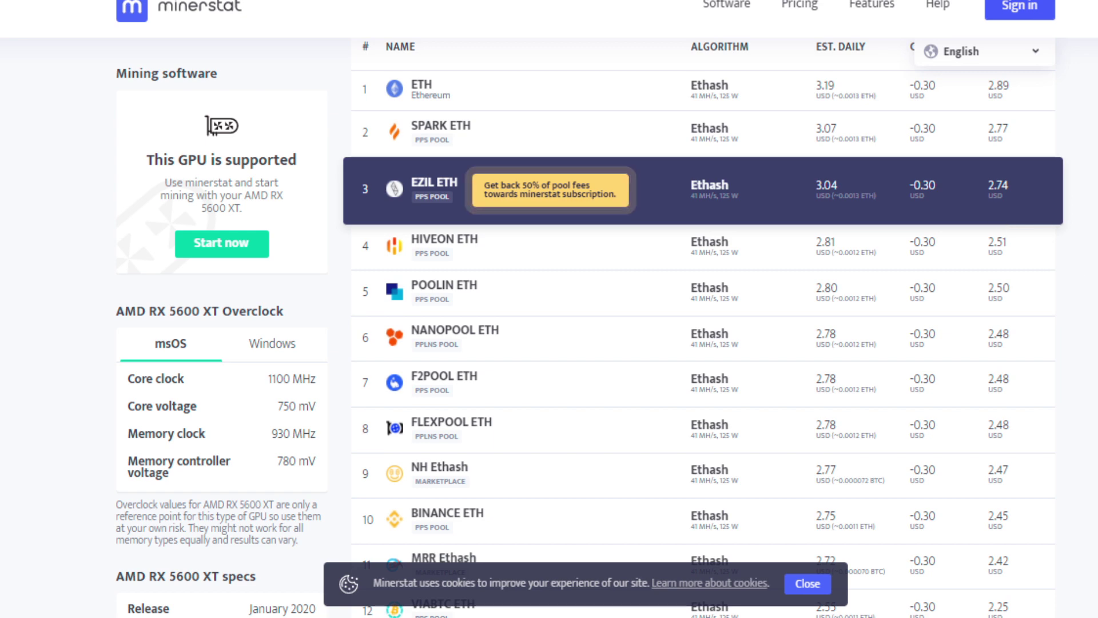
{"action": "scroll", "coordinate": [998, 211], "scroll_direction": "down", "scroll_amount": 7}
{"action": "scroll", "coordinate": [703, 326], "scroll_direction": "down", "scroll_amount": 4}
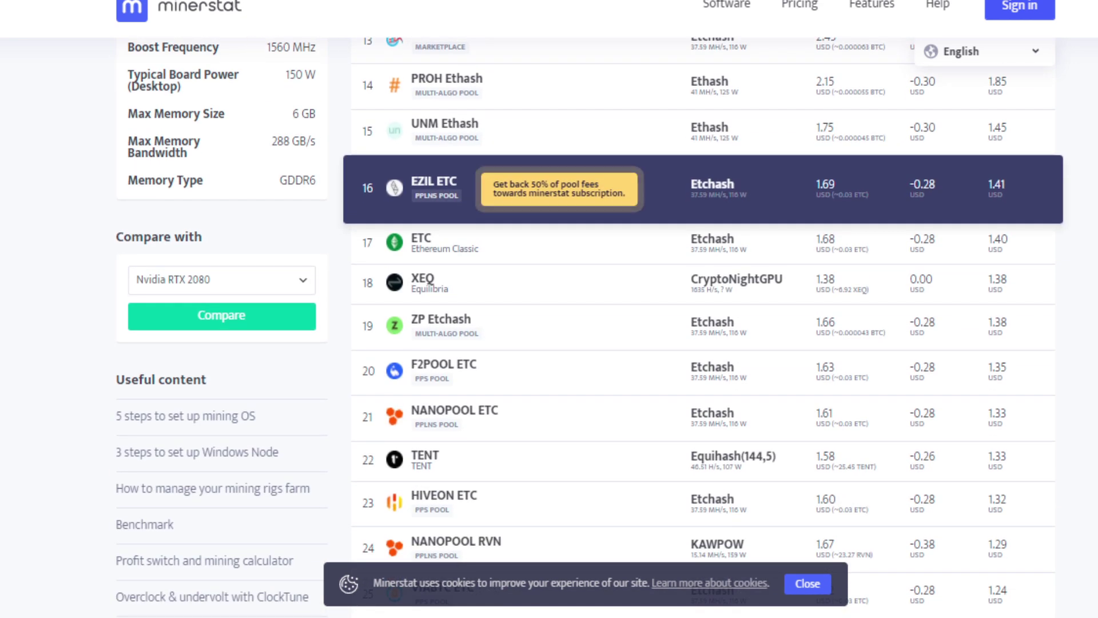
{"action": "scroll", "coordinate": [703, 326], "scroll_direction": "down", "scroll_amount": 2}
Highlight RVN's hashrate and power figures in minerstat, then scroll back up the profitability list.
{"action": "scroll", "coordinate": [501, 468], "scroll_direction": "down", "scroll_amount": 5}
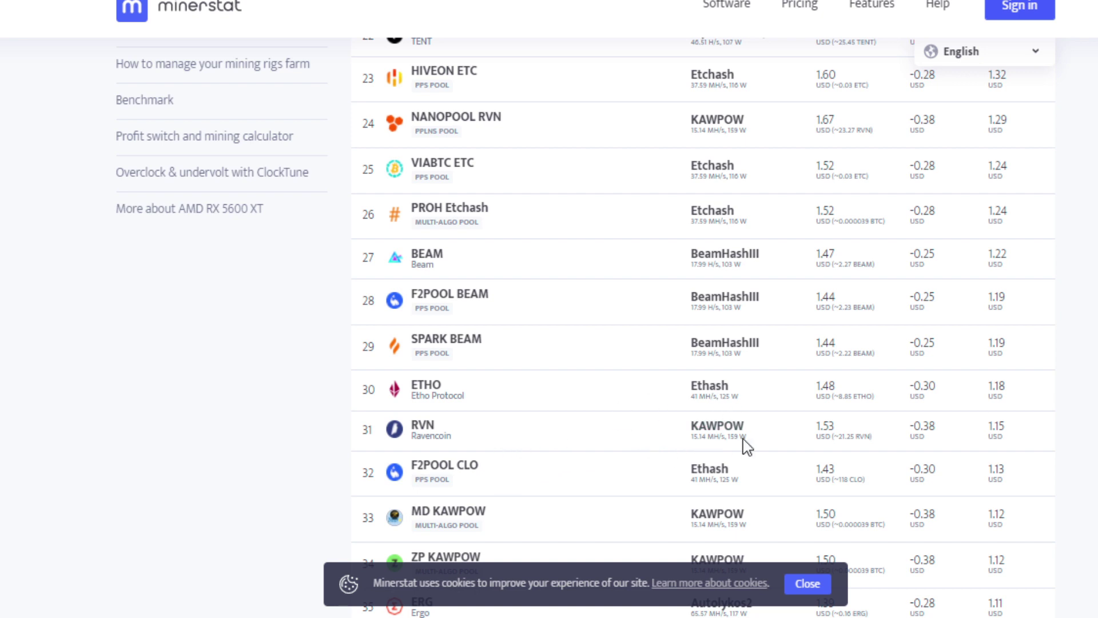
{"action": "left_click_drag", "start_coordinate": [687, 441], "coordinate": [748, 442]}
{"action": "left_click", "coordinate": [753, 451]}
{"action": "scroll", "coordinate": [752, 186], "scroll_direction": "up", "scroll_amount": 10}
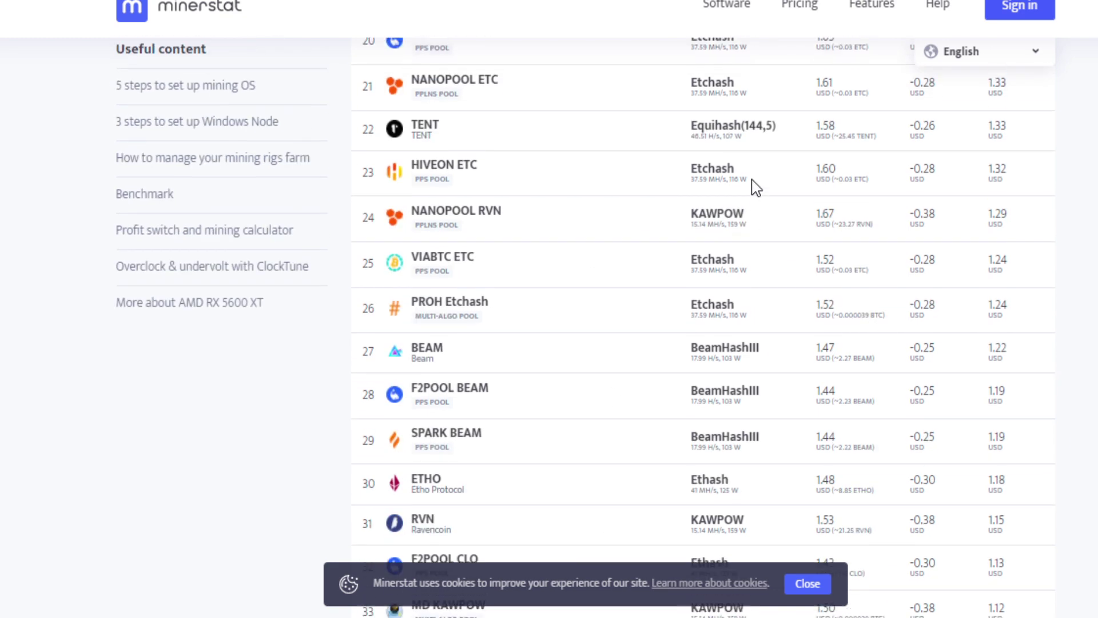
{"action": "scroll", "coordinate": [752, 186], "scroll_direction": "up", "scroll_amount": 9}
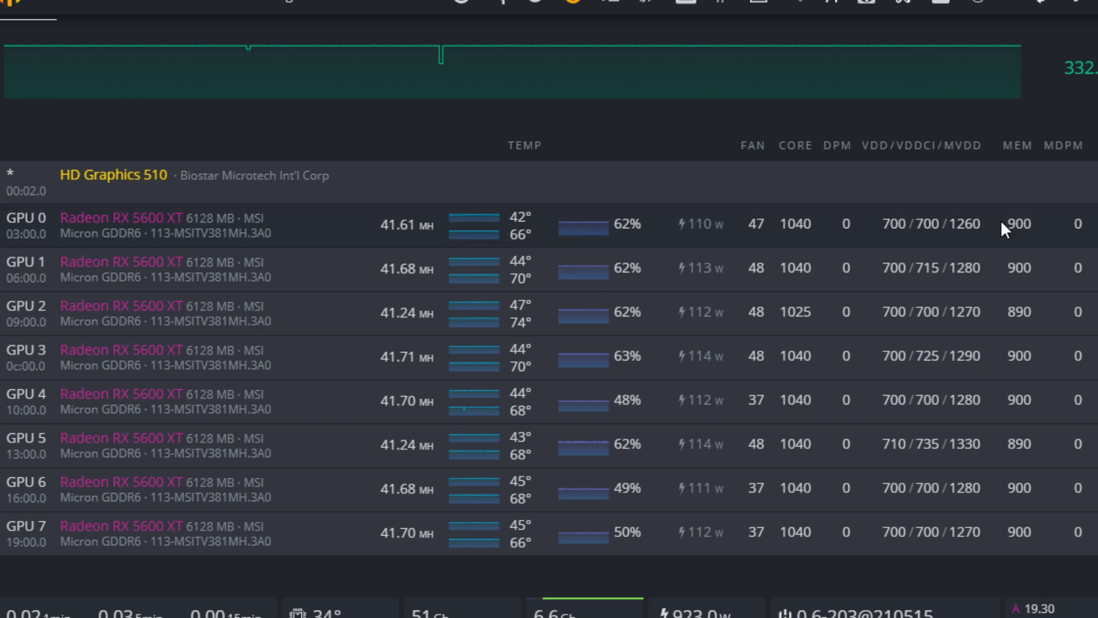
{"action": "left_click_drag", "start_coordinate": [882, 223], "coordinate": [987, 231]}
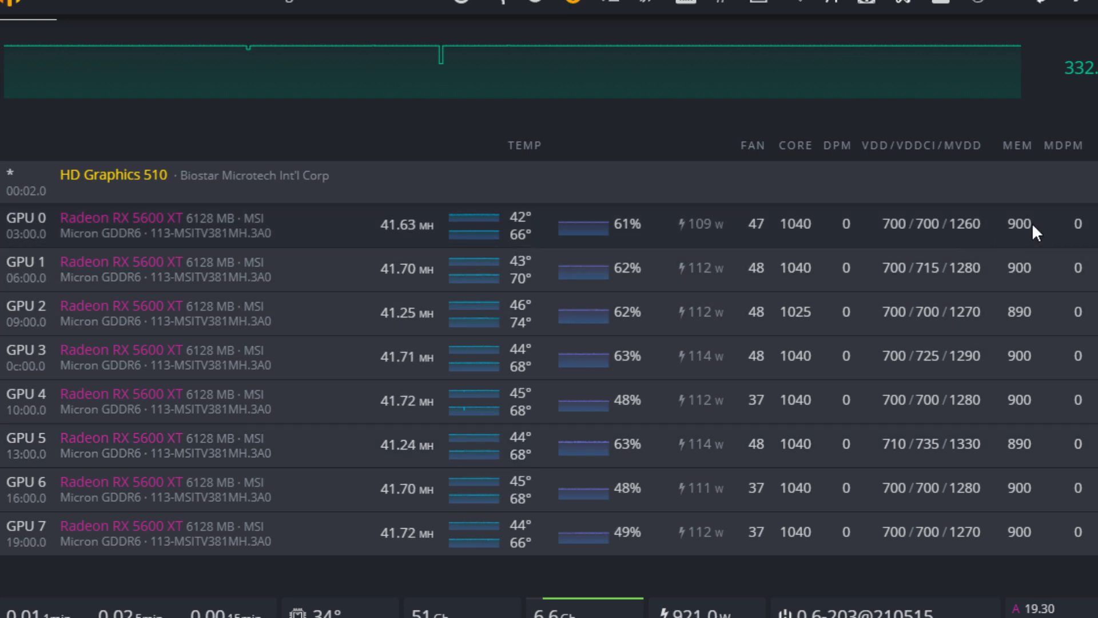
{"action": "left_click_drag", "start_coordinate": [951, 224], "coordinate": [970, 229]}
{"action": "left_click", "coordinate": [970, 228]}
{"action": "double_click", "coordinate": [968, 225]}
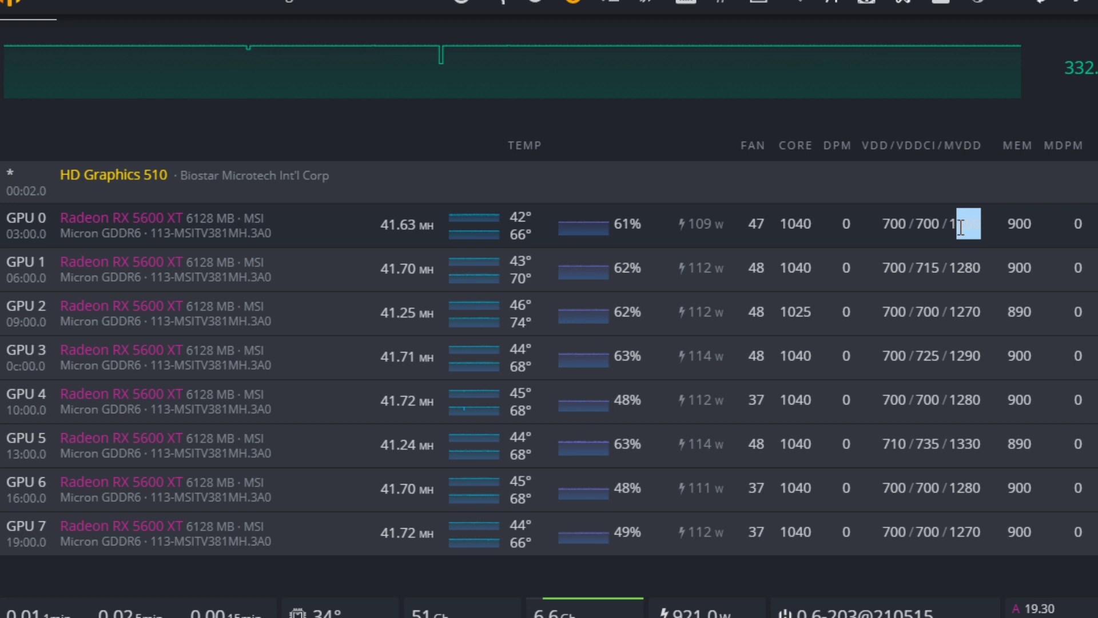